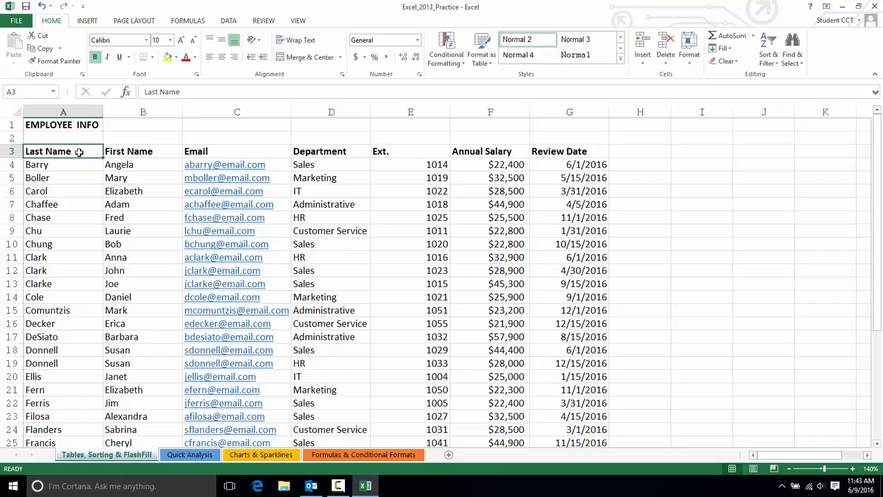
Step: Select the block of cells A3:F11, starting at the Last Name header
{"action": "left_click_drag", "start_coordinate": [76, 152], "coordinate": [516, 298]}
{"action": "left_click", "coordinate": [550, 231]}
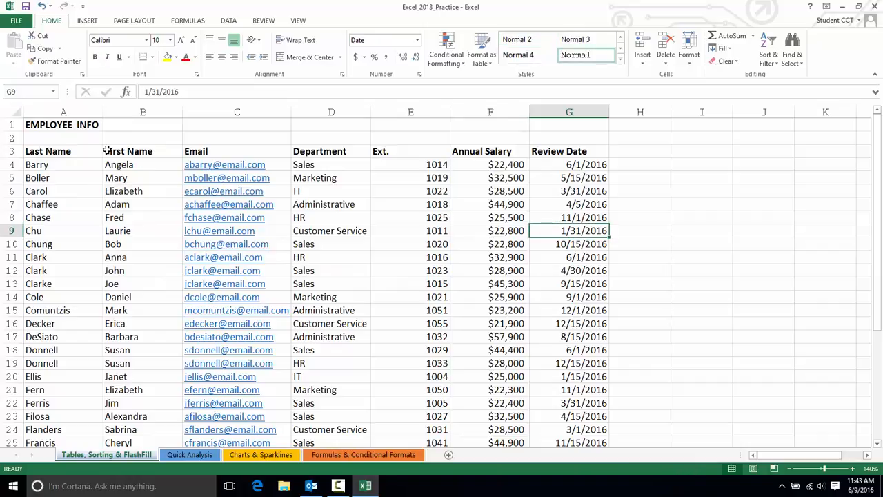
{"action": "left_click_drag", "start_coordinate": [75, 152], "coordinate": [498, 254]}
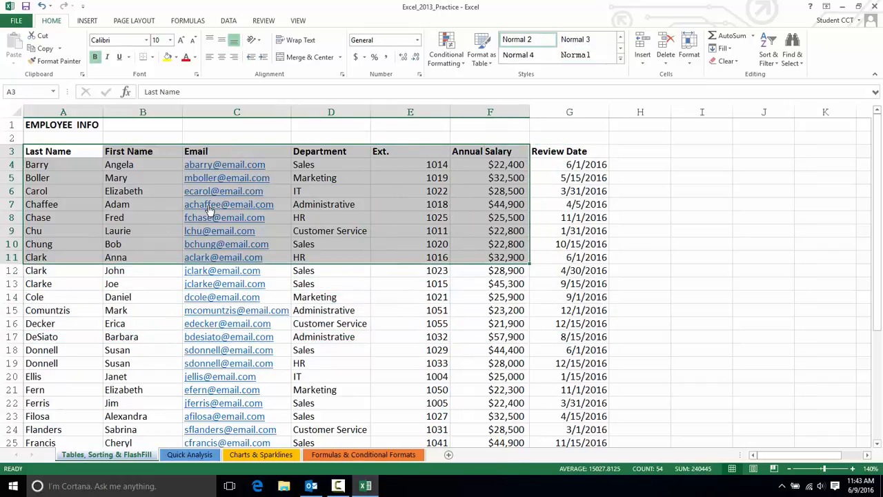
Step: Start from A3 and extend the selection cell by cell down to row 9 and across to column E
{"action": "left_click", "coordinate": [42, 155]}
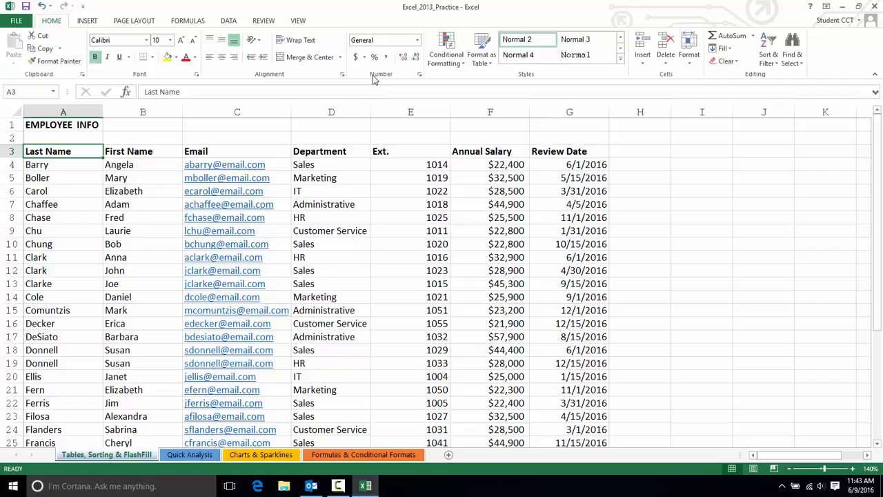
{"action": "key", "text": "shift+Down"}
{"action": "key", "text": "shift+Down"}
{"action": "key", "text": "shift+Down"}
{"action": "key", "text": "shift+Down"}
{"action": "key", "text": "shift+Down"}
{"action": "key", "text": "shift+Down"}
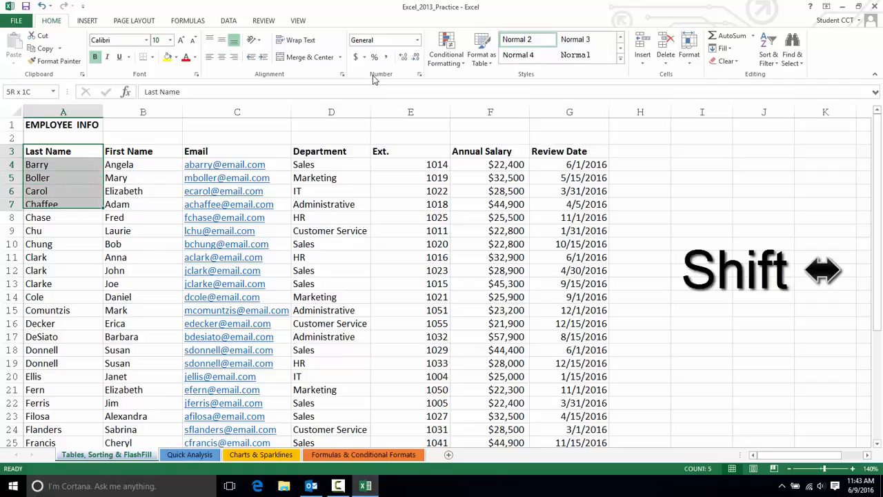
{"action": "key", "text": "shift+Right"}
{"action": "key", "text": "shift+Right"}
{"action": "key", "text": "shift+Right"}
{"action": "key", "text": "shift+Right"}
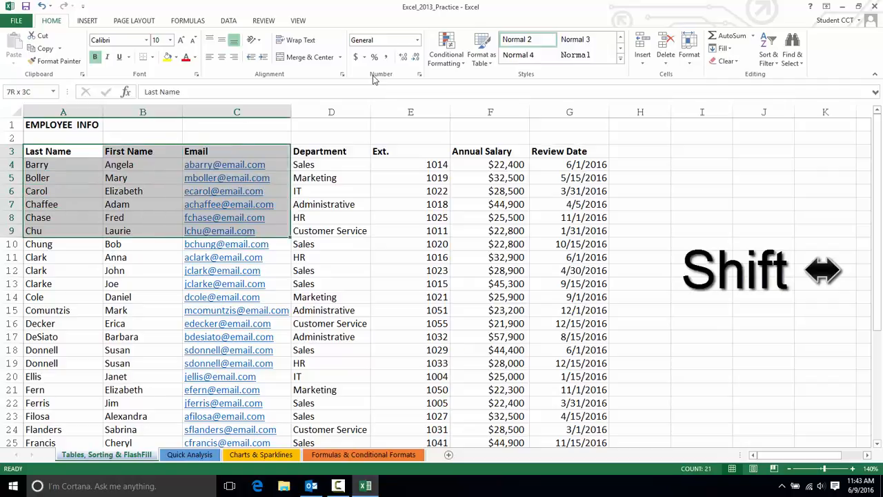
Step: Shrink the selected block cell by cell to A3:B6 and enlarge it again to A3:D9
{"action": "key", "text": "shift+Up"}
{"action": "key", "text": "shift+Up"}
{"action": "key", "text": "shift+Up"}
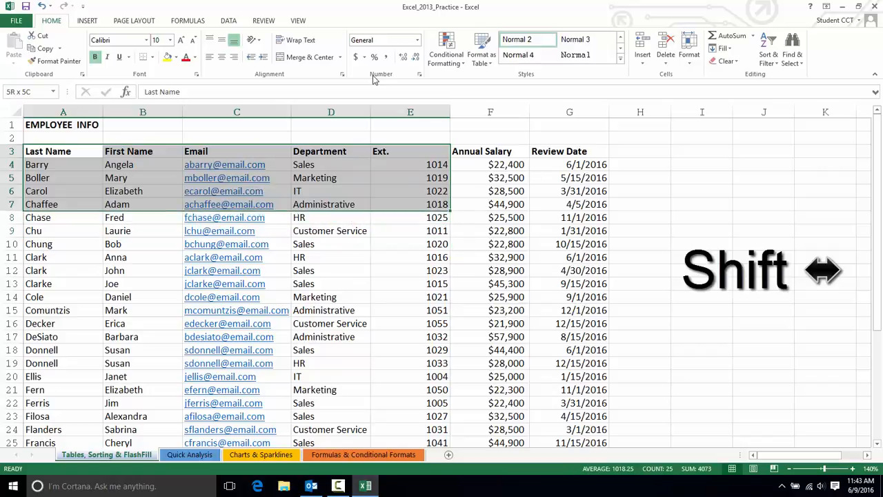
{"action": "key", "text": "shift+Left"}
{"action": "key", "text": "shift+Left"}
{"action": "key", "text": "shift+Left"}
{"action": "key", "text": "shift+Left"}
{"action": "key", "text": "shift+Right"}
{"action": "key", "text": "shift+Right"}
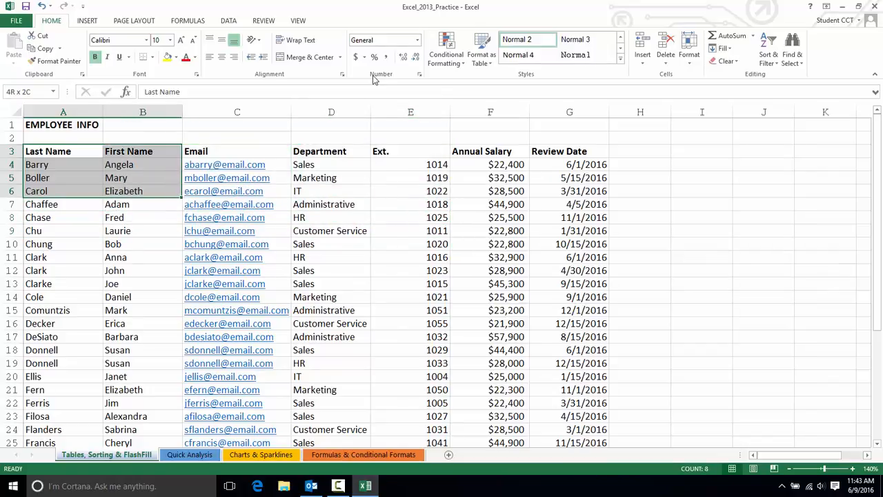
{"action": "key", "text": "shift+Down"}
{"action": "key", "text": "shift+Right"}
{"action": "key", "text": "shift+Down"}
{"action": "key", "text": "shift+Down"}
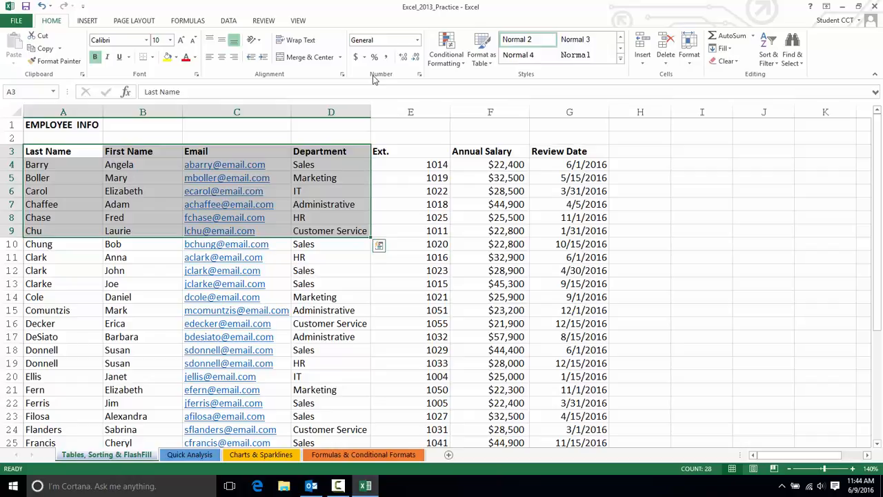
Step: Select the three non-adjacent records A4:G4, A10:G10 and A17:G17 together
{"action": "left_click", "coordinate": [76, 166]}
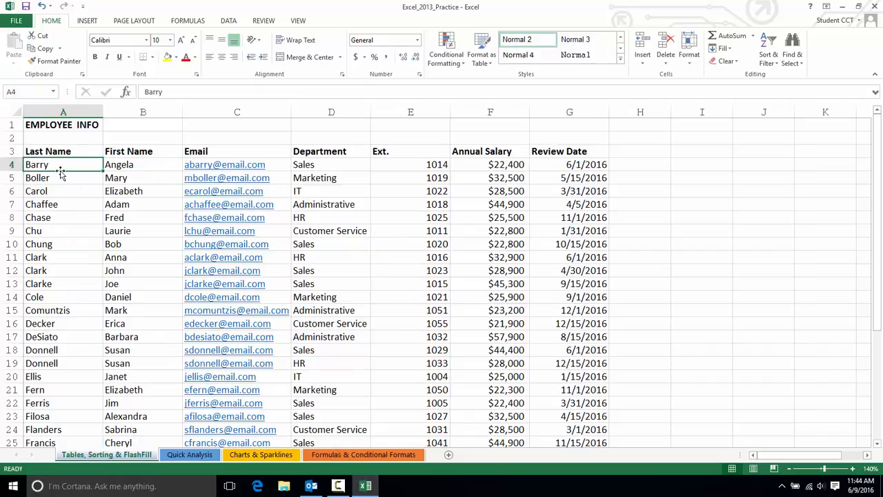
{"action": "left_click_drag", "start_coordinate": [63, 164], "coordinate": [540, 165]}
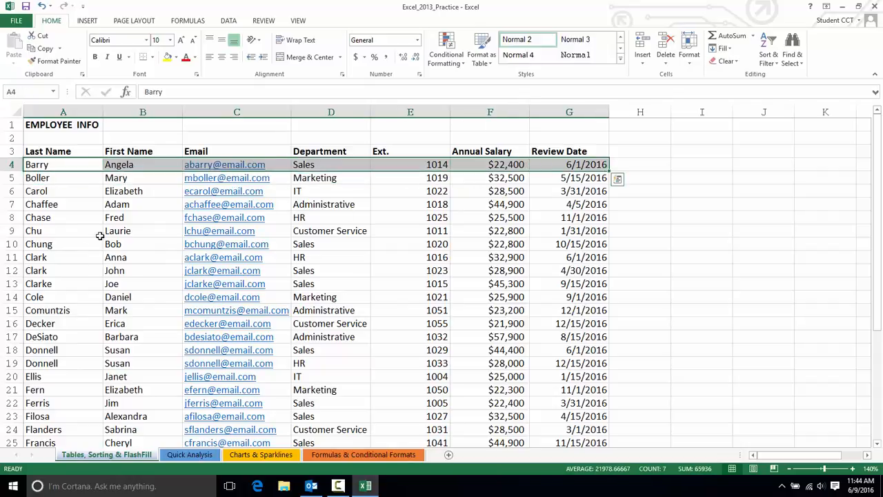
{"action": "left_click_drag", "start_coordinate": [65, 244], "coordinate": [548, 244]}
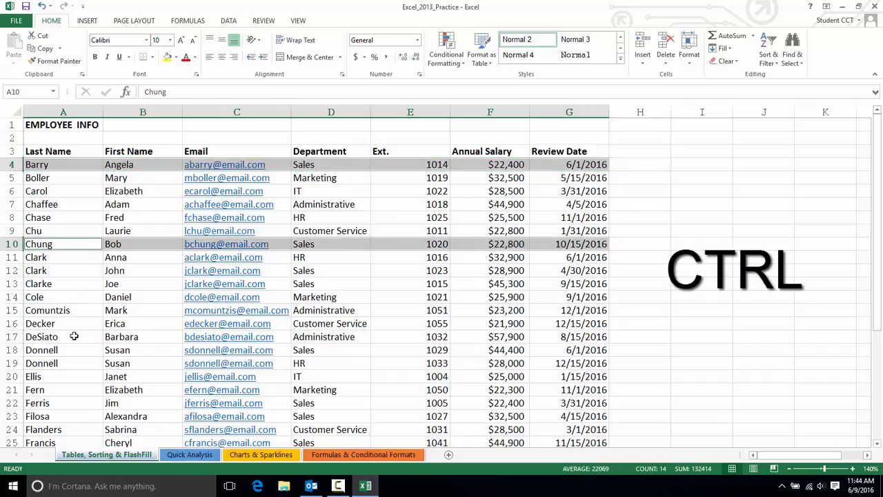
{"action": "left_click_drag", "start_coordinate": [74, 336], "coordinate": [562, 334]}
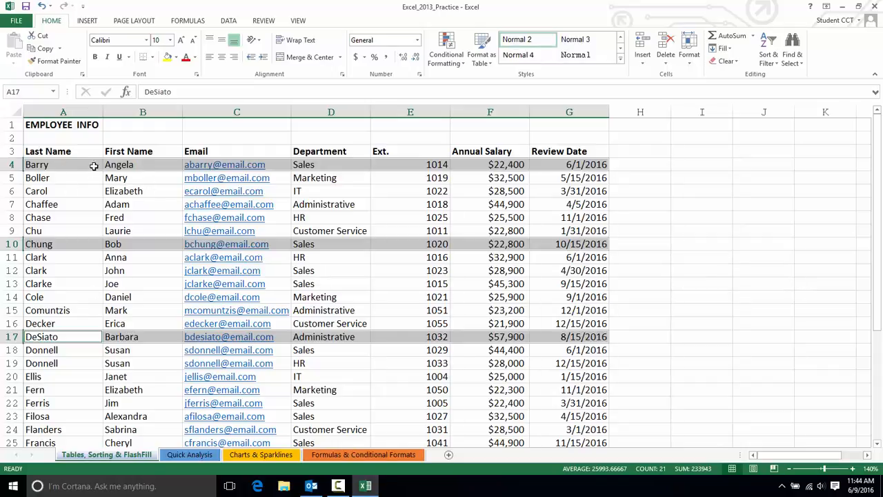
Step: Copy the three selected records, paste them at cell I4 and clear the pasted copy
{"action": "left_click", "coordinate": [42, 49]}
{"action": "left_click", "coordinate": [694, 164]}
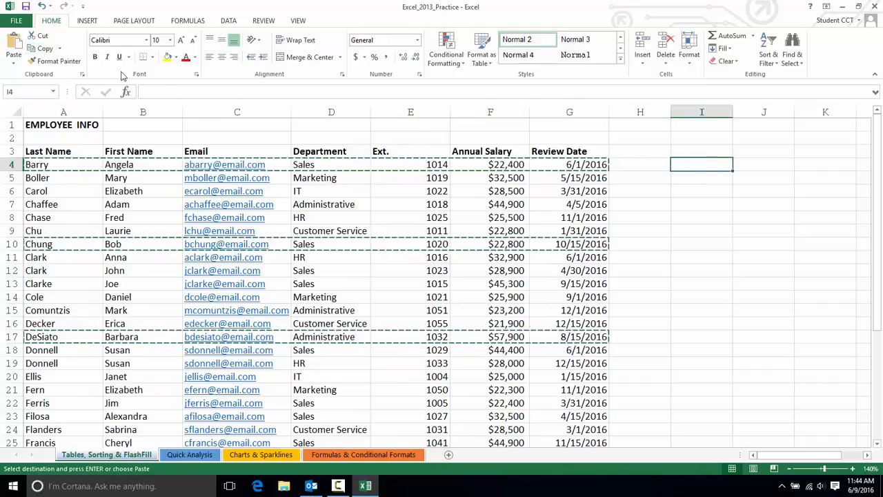
{"action": "left_click", "coordinate": [14, 44]}
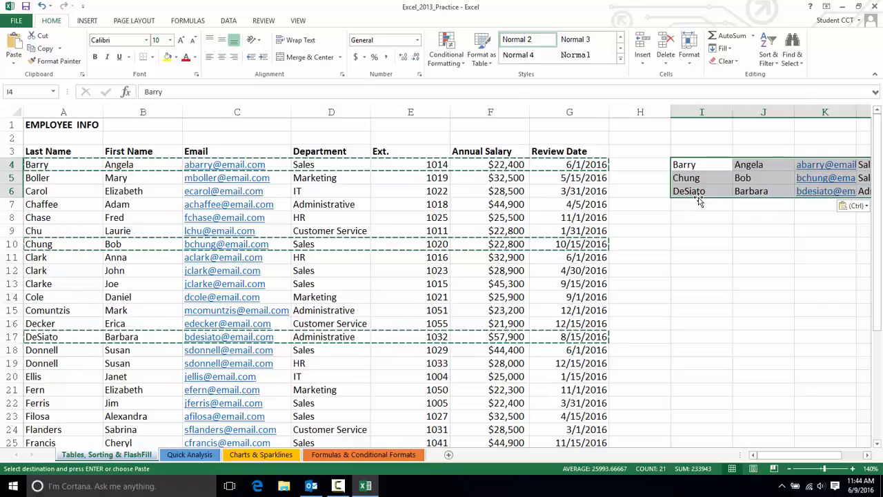
{"action": "key", "text": "Delete"}
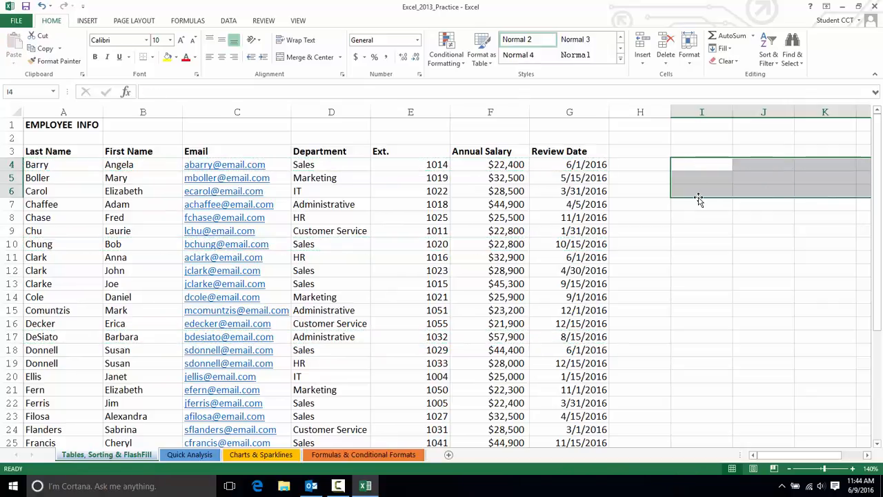
Step: Select the Last Name column from A3 through A33 by picking its first and last cells
{"action": "left_click", "coordinate": [61, 150]}
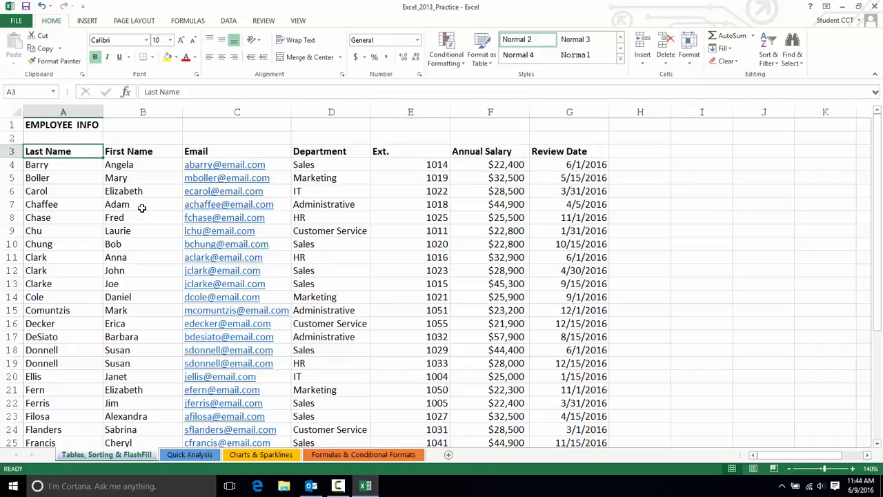
{"action": "left_click_drag", "start_coordinate": [77, 151], "coordinate": [58, 154]}
{"action": "scroll", "coordinate": [79, 244], "scroll_direction": "down", "scroll_amount": 5}
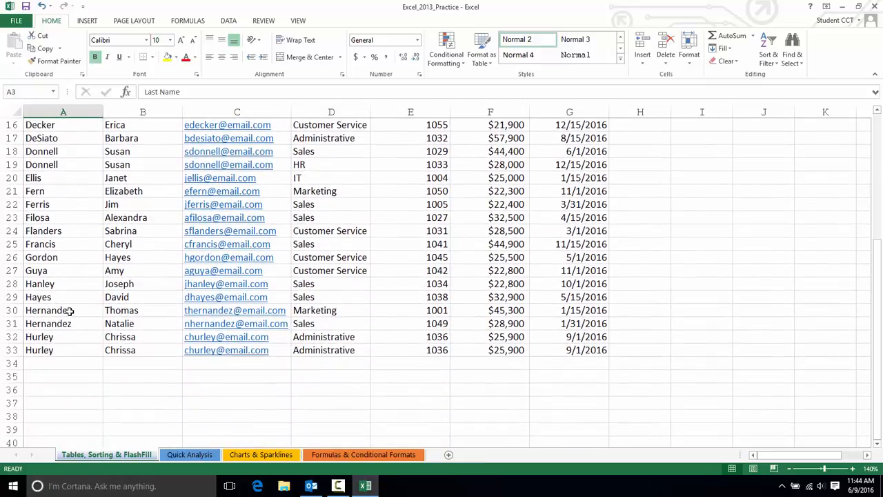
{"action": "key", "text": "shift"}
{"action": "left_click", "coordinate": [61, 350], "text": "shift"}
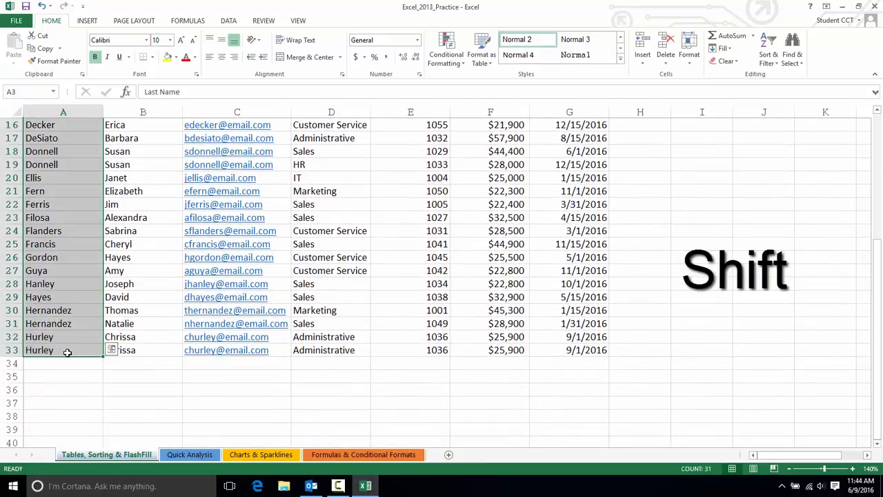
{"action": "scroll", "coordinate": [68, 352], "scroll_direction": "up", "scroll_amount": 5}
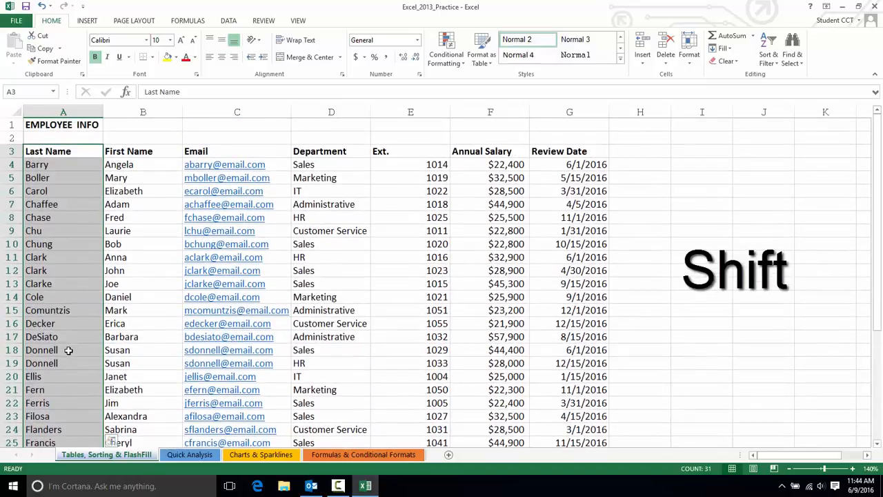
Step: Select the entire employee table A3:G33 by picking its two opposite corner cells
{"action": "left_click", "coordinate": [53, 151]}
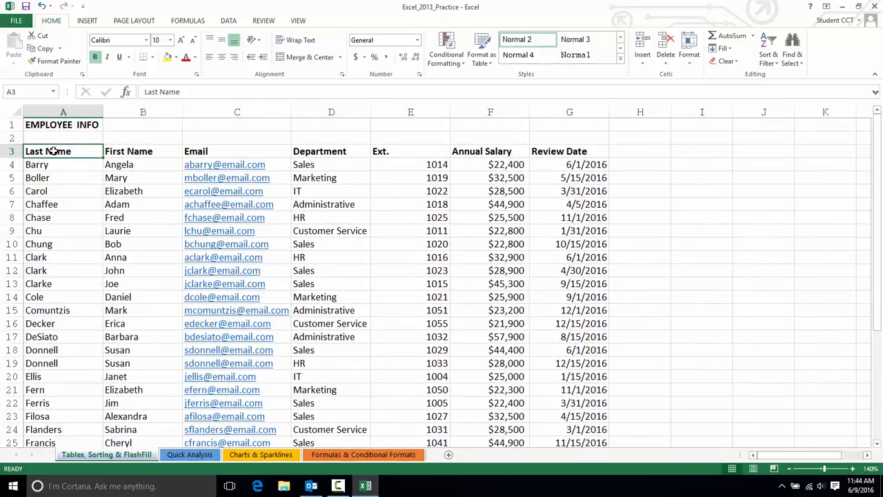
{"action": "scroll", "coordinate": [295, 277], "scroll_direction": "down", "scroll_amount": 2}
{"action": "scroll", "coordinate": [295, 277], "scroll_direction": "down", "scroll_amount": 3}
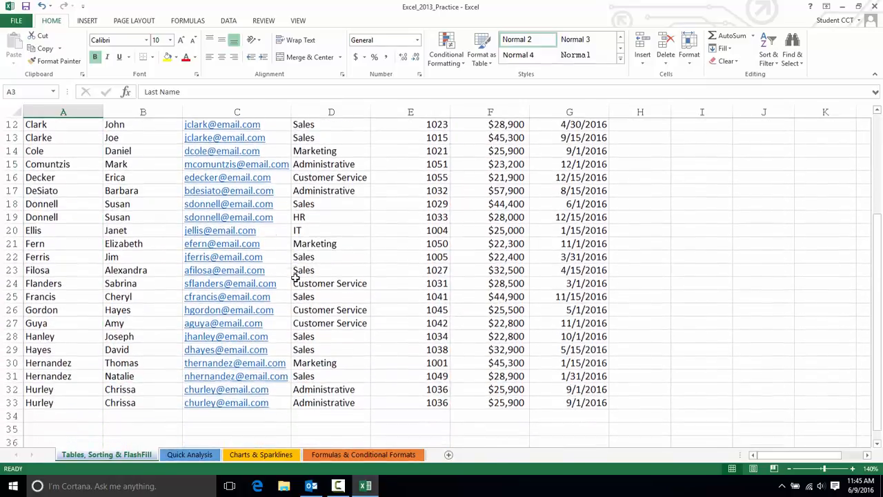
{"action": "left_click", "coordinate": [582, 350], "text": "shift"}
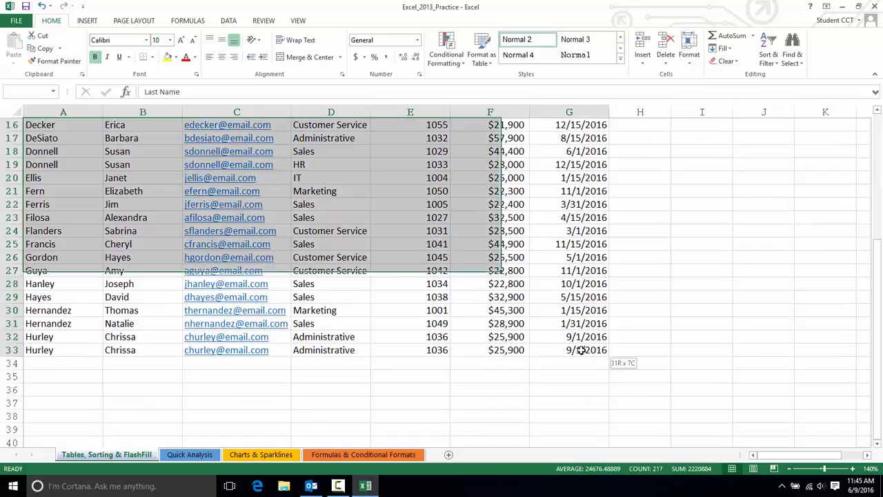
{"action": "scroll", "coordinate": [319, 322], "scroll_direction": "up", "scroll_amount": 3}
{"action": "scroll", "coordinate": [319, 321], "scroll_direction": "up", "scroll_amount": 3}
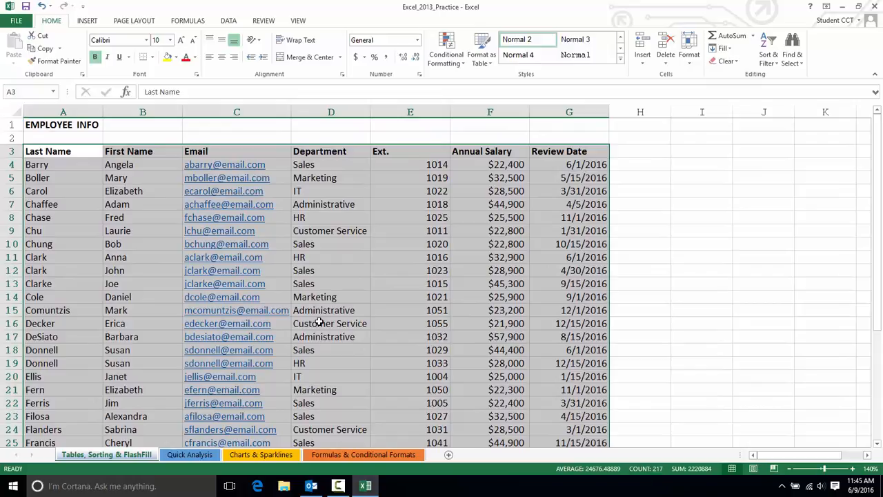
Step: From A3, extend the selection in one jump to the last filled cell of column A
{"action": "left_click", "coordinate": [72, 152]}
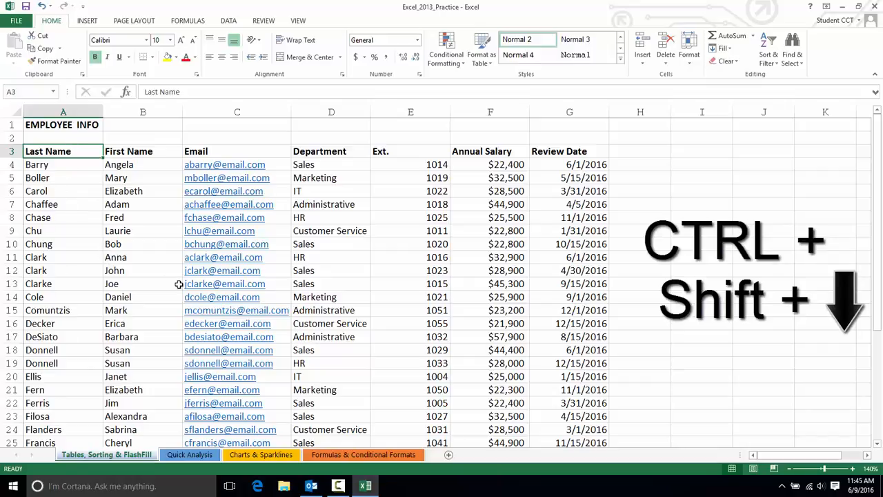
{"action": "key", "text": "ctrl+shift+Down"}
{"action": "scroll", "coordinate": [176, 290], "scroll_direction": "down", "scroll_amount": 3}
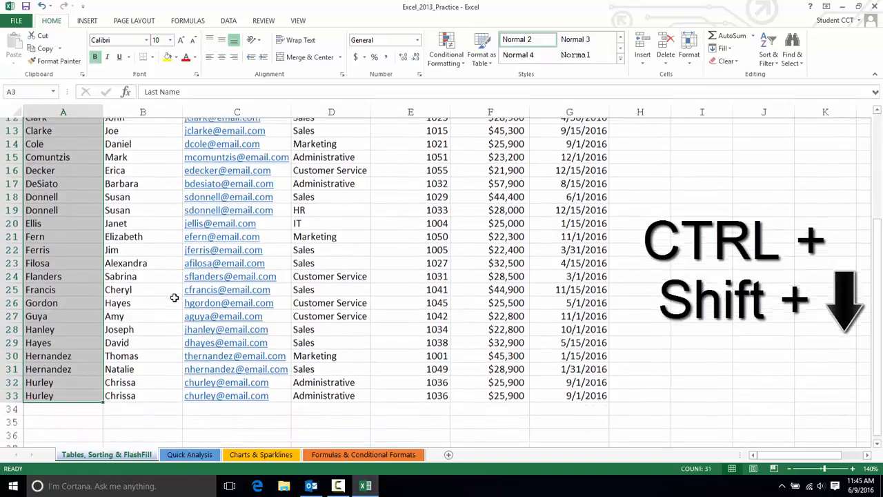
{"action": "scroll", "coordinate": [174, 296], "scroll_direction": "up", "scroll_amount": 6}
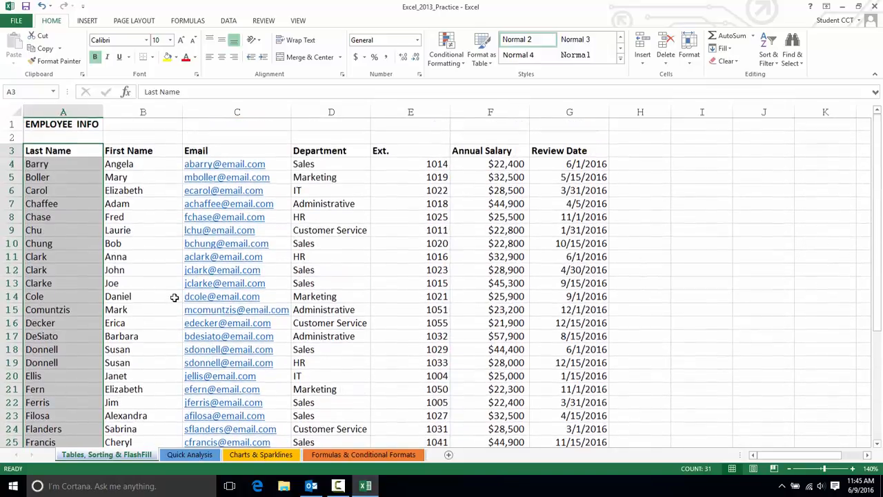
Step: Select the filled cells A4:G4 in one jump from A4, and select the whole of row 4
{"action": "left_click", "coordinate": [60, 166]}
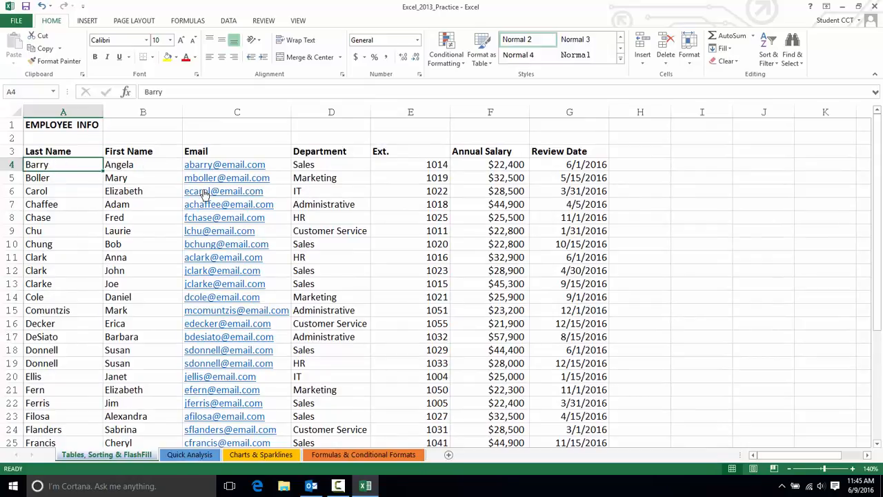
{"action": "key", "text": "ctrl+shift+Right"}
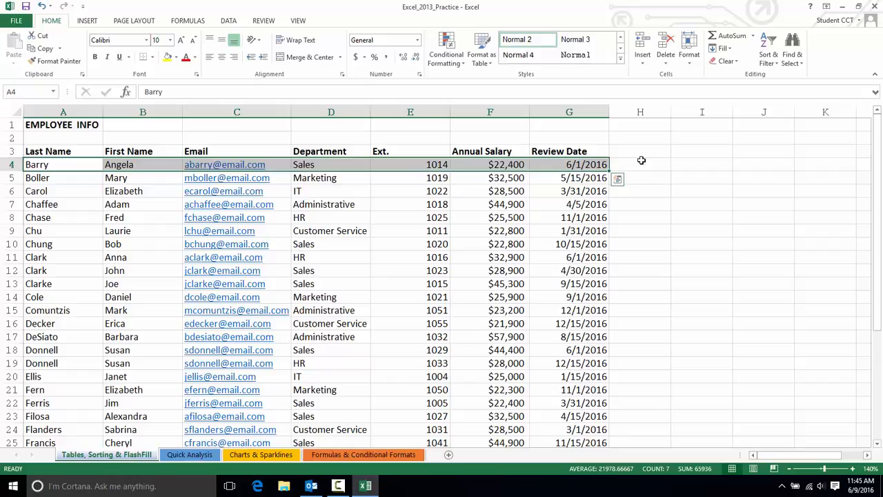
{"action": "mouse_move", "coordinate": [619, 180]}
{"action": "left_click", "coordinate": [9, 164]}
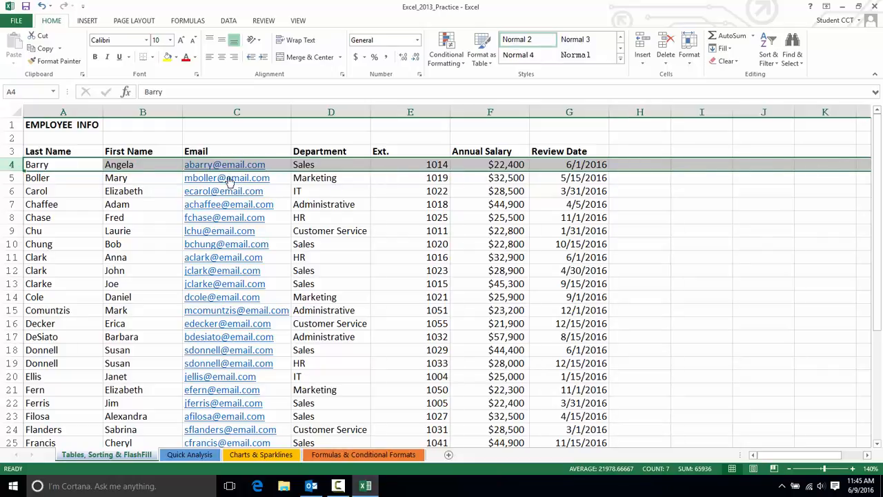
Step: Extend the selection from A4 to the last filled cell in its row and collapse it back to A4
{"action": "left_click", "coordinate": [39, 166]}
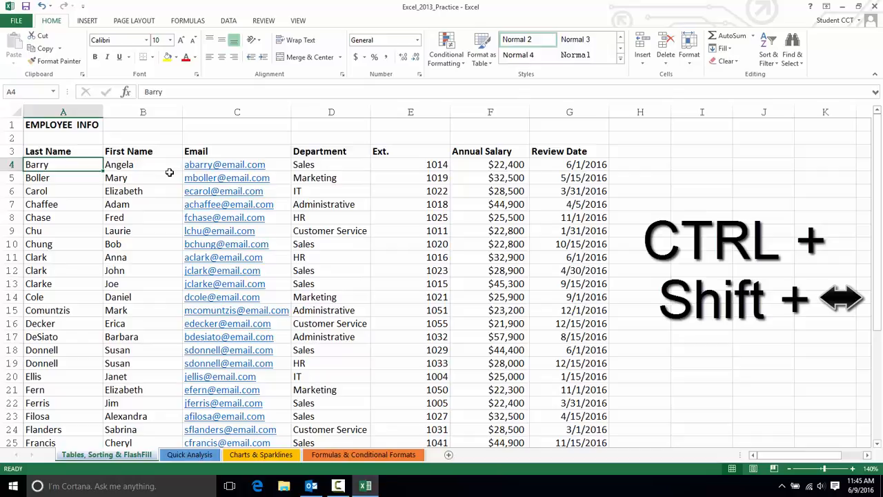
{"action": "key", "text": "ctrl+shift+Right"}
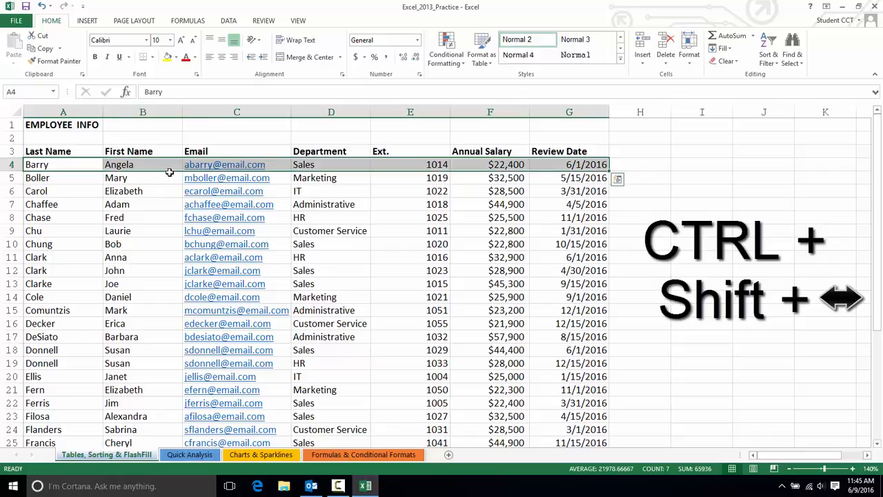
{"action": "key", "text": "ctrl+shift+Left"}
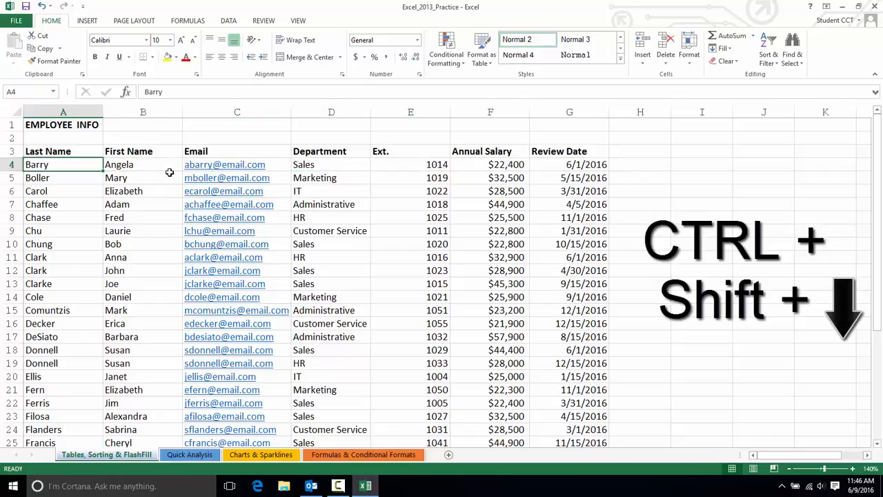
Step: Extend the selection from A4 down to A33 in one jump, and clear it by choosing cell B8
{"action": "key", "text": "ctrl+shift+Down"}
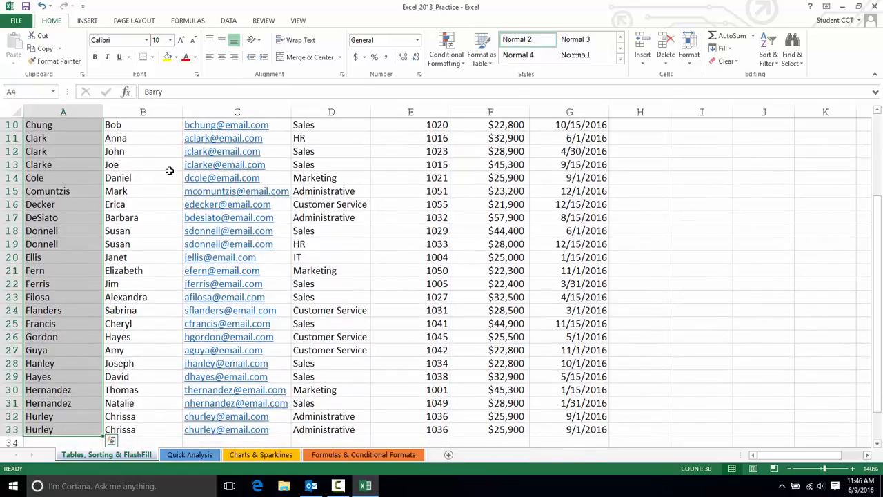
{"action": "left_click", "coordinate": [169, 169]}
{"action": "scroll", "coordinate": [142, 193], "scroll_direction": "up", "scroll_amount": 3}
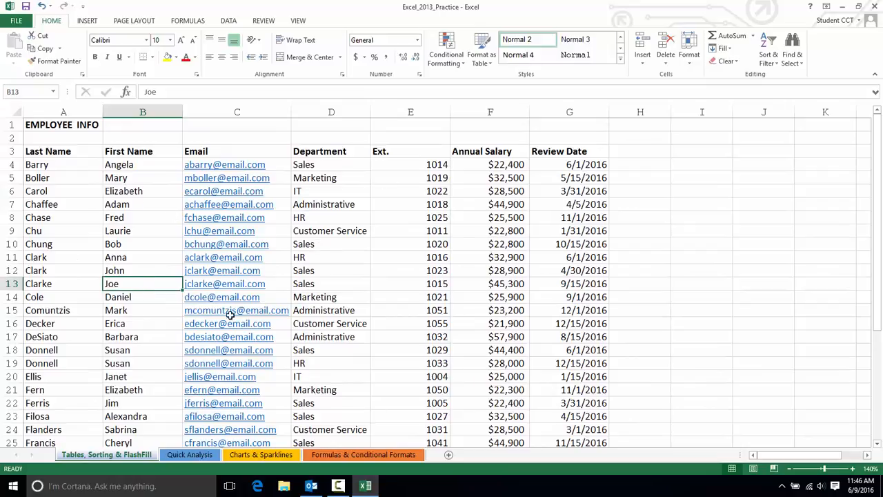
{"action": "left_click", "coordinate": [132, 219]}
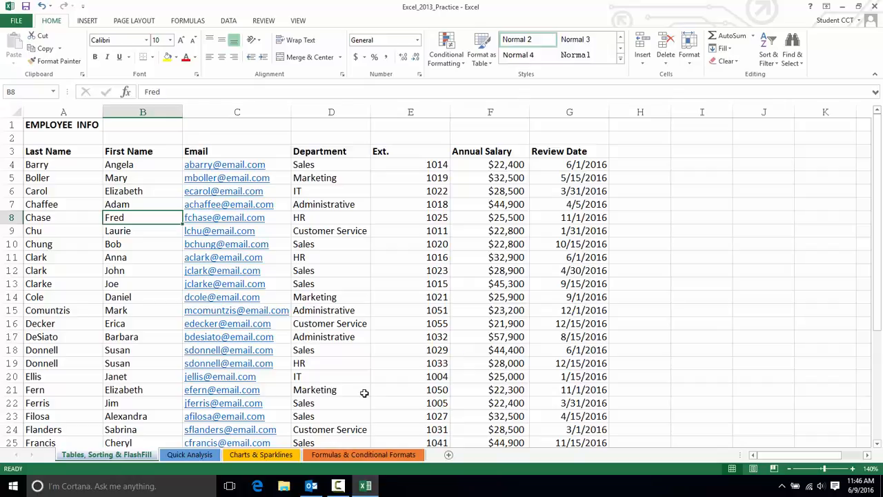
Step: Select the whole contiguous data block around B8 in one jump and review its extent down to the last row
{"action": "key", "text": "ctrl+shift+8"}
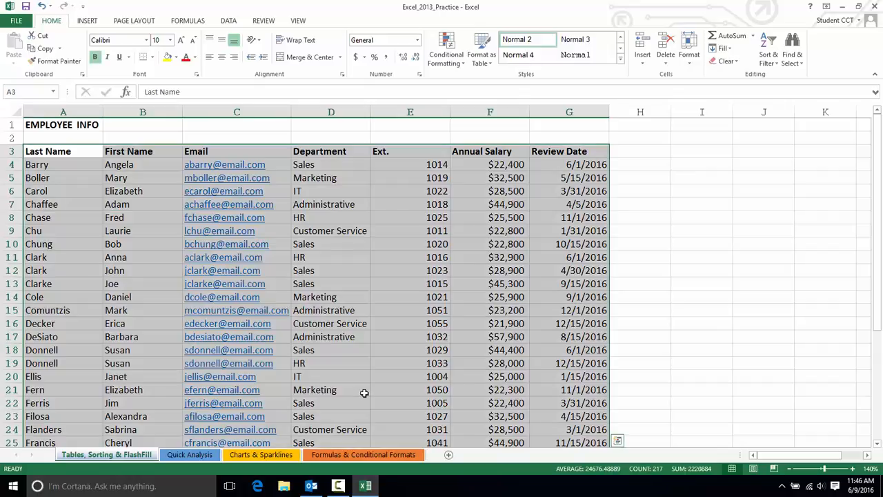
{"action": "scroll", "coordinate": [364, 393], "scroll_direction": "down", "scroll_amount": 5}
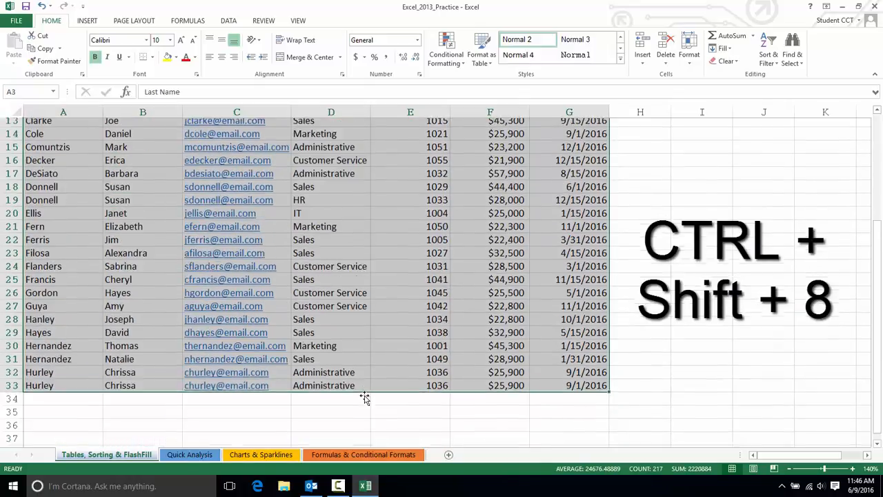
{"action": "scroll", "coordinate": [365, 397], "scroll_direction": "up", "scroll_amount": 4}
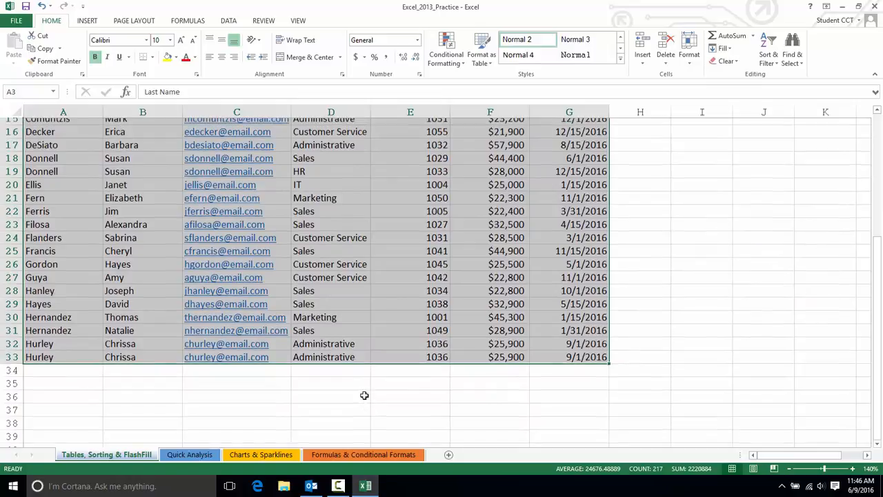
{"action": "scroll", "coordinate": [364, 393], "scroll_direction": "up", "scroll_amount": 1}
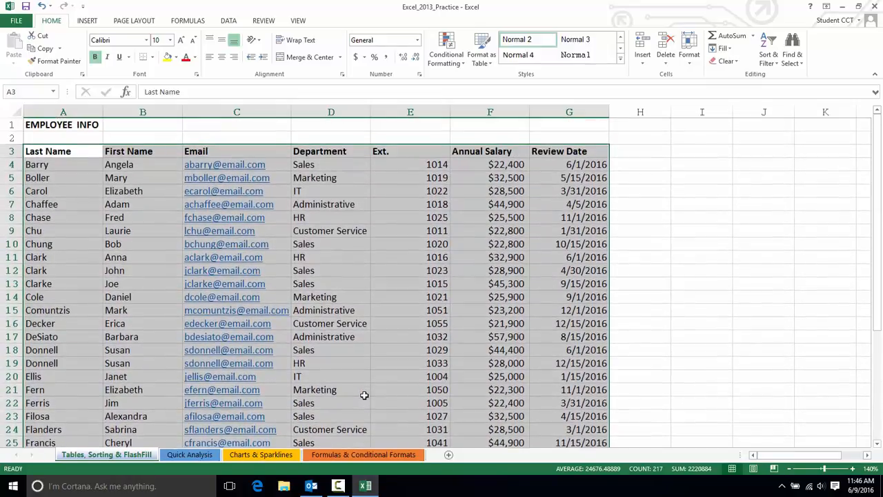
{"action": "scroll", "coordinate": [363, 392], "scroll_direction": "down", "scroll_amount": 5}
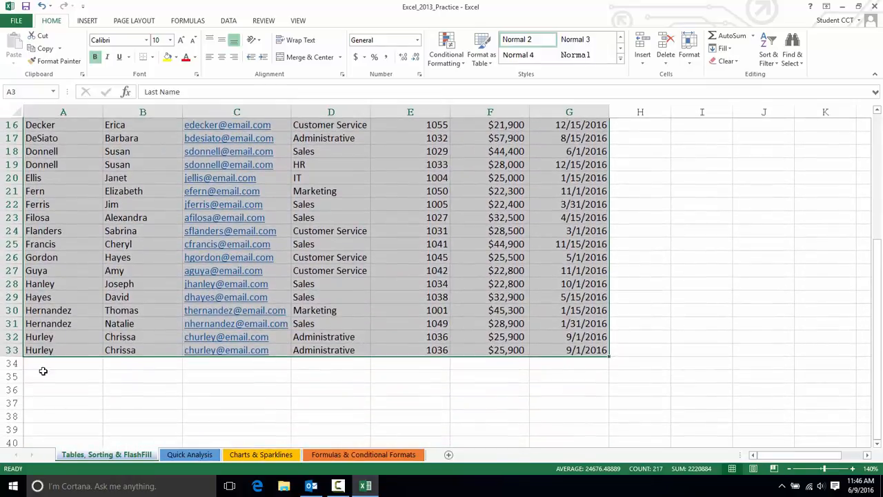
Step: Fill A34 and B34, one cell at a time, with copies of the values directly above them
{"action": "left_click", "coordinate": [43, 364]}
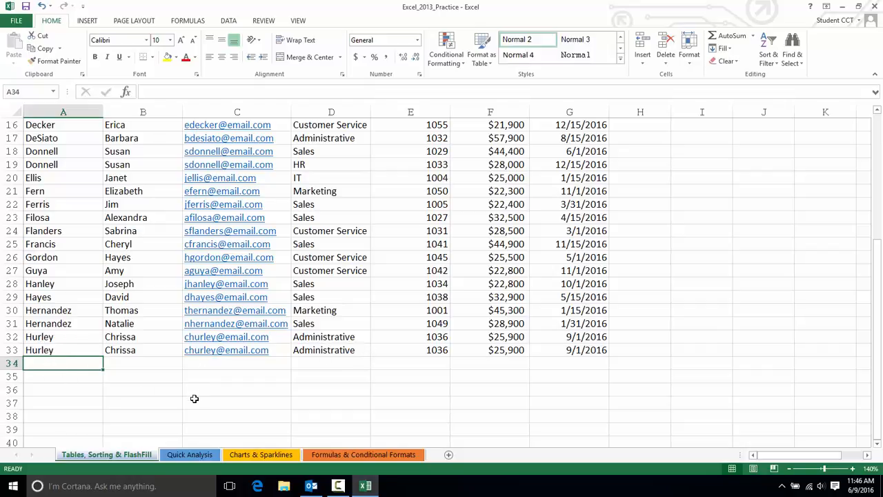
{"action": "key", "text": "ctrl+d"}
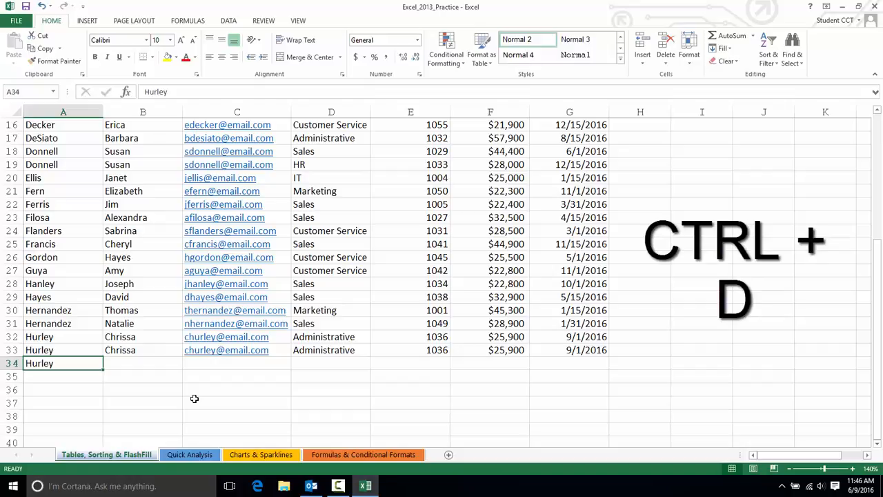
{"action": "key", "text": "Tab"}
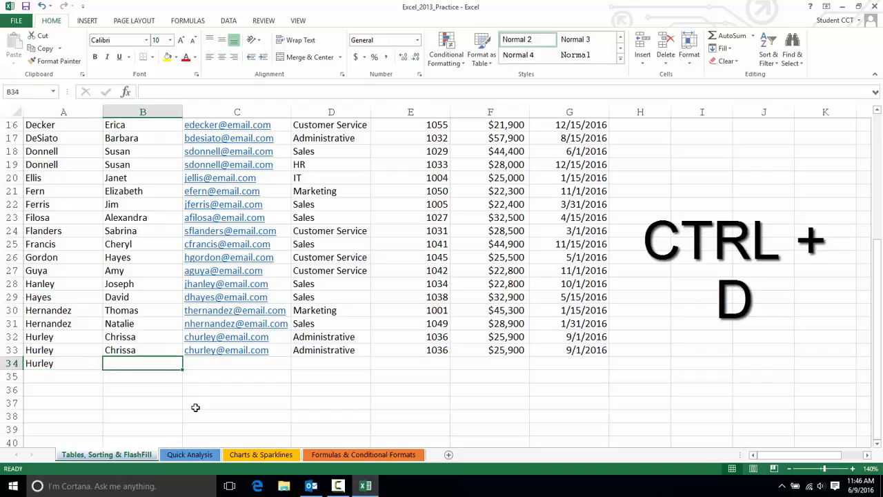
{"action": "key", "text": "ctrl+d"}
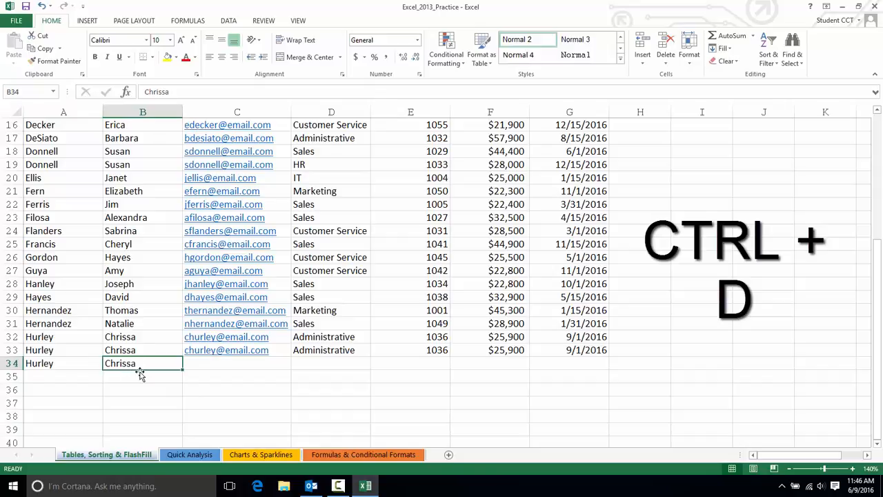
Step: Select C34:G34 and fill the range down from row 33 in one go
{"action": "left_click", "coordinate": [198, 364]}
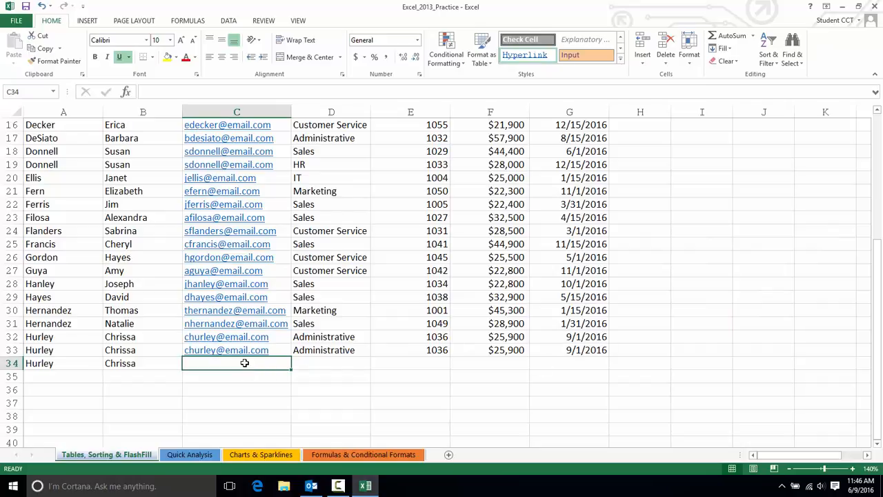
{"action": "left_click_drag", "start_coordinate": [290, 362], "coordinate": [553, 363]}
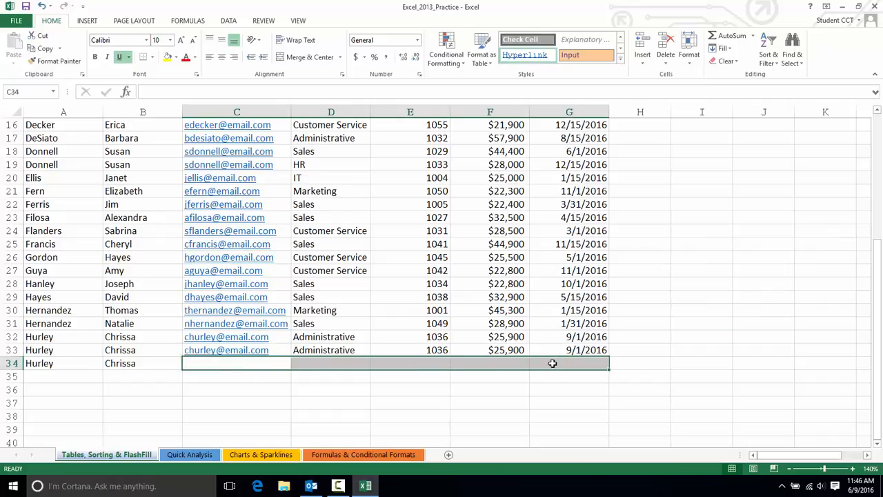
{"action": "key", "text": "ctrl+d"}
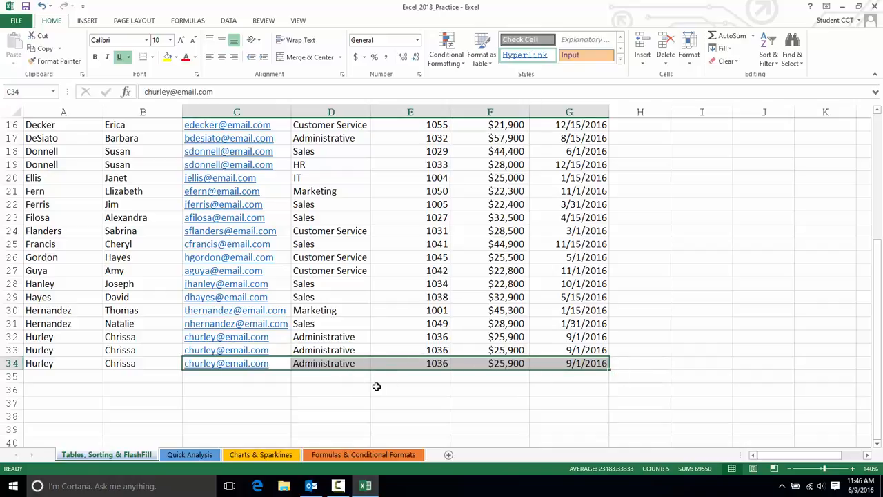
Step: Select A35:A37 and enter the same last name into all three cells at once
{"action": "left_click", "coordinate": [66, 376]}
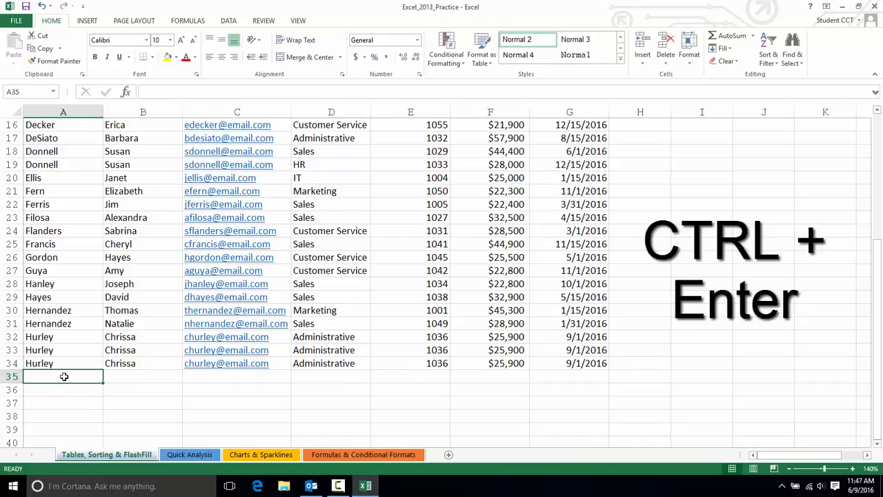
{"action": "left_click_drag", "start_coordinate": [62, 385], "coordinate": [60, 402]}
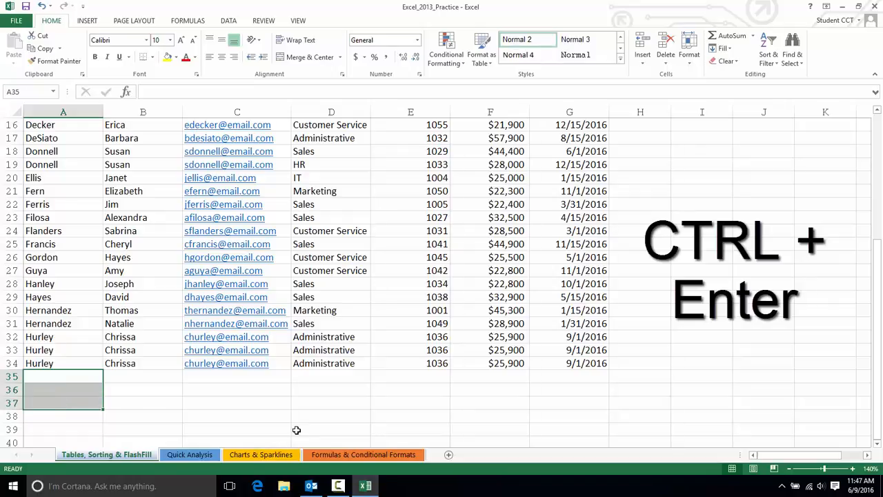
{"action": "type", "text": "Smith"}
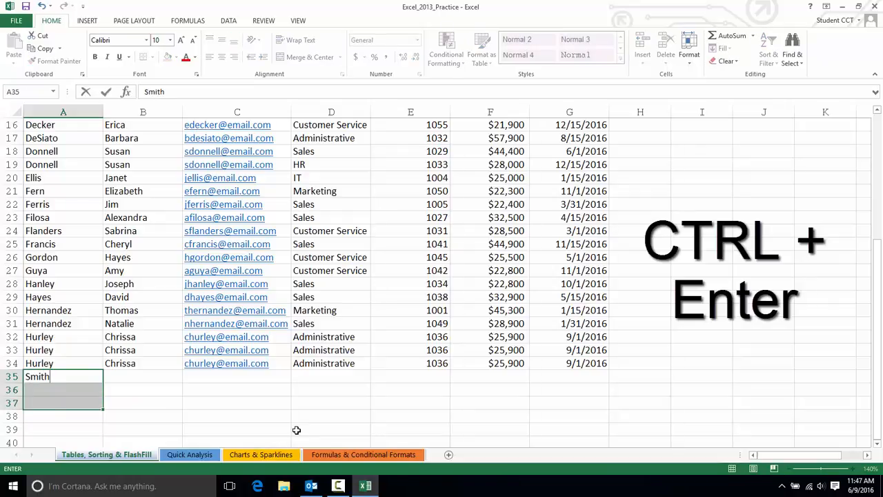
{"action": "key", "text": "ctrl+Return"}
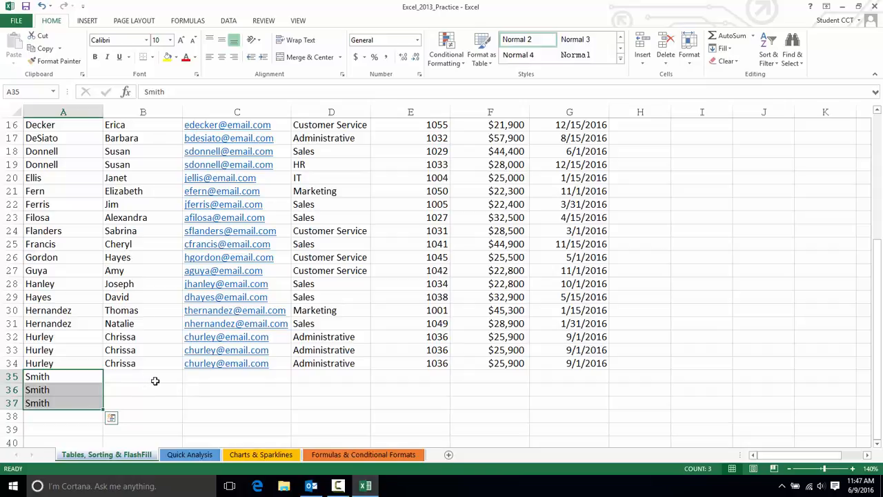
Step: Enter Sales in D35, and choose Customer Service for D36 from the column's existing entries
{"action": "left_click", "coordinate": [323, 373]}
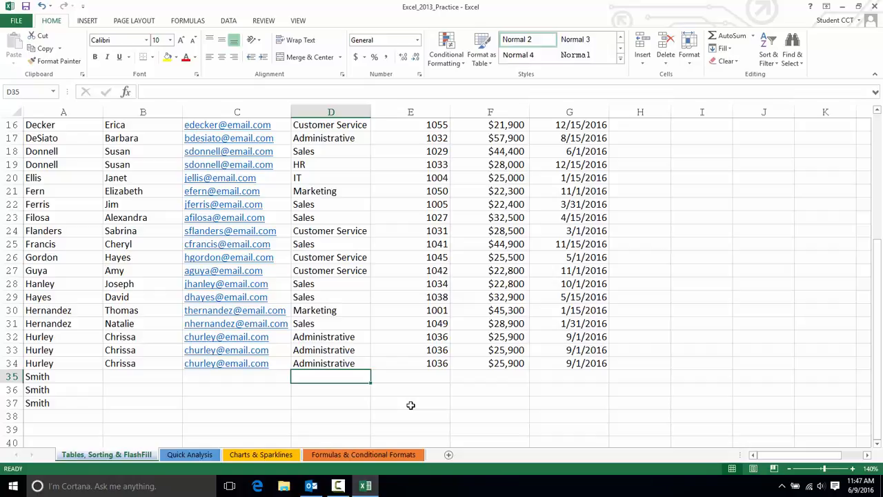
{"action": "type", "text": "Sales"}
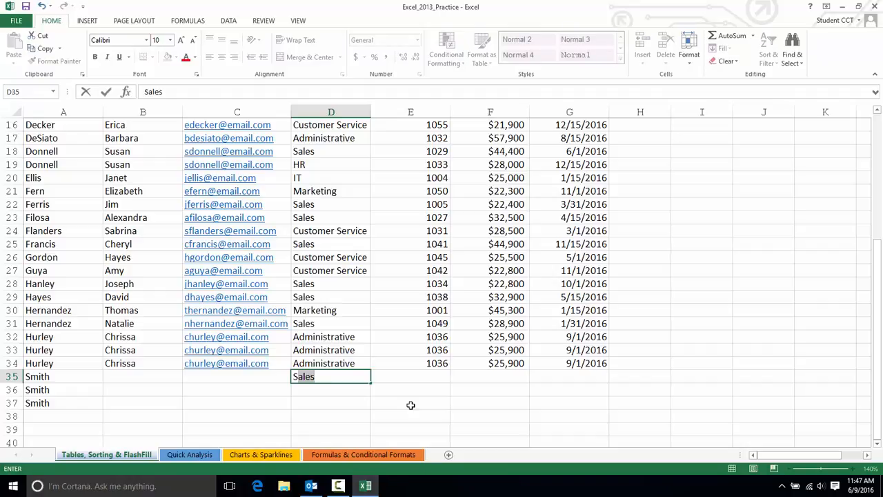
{"action": "key", "text": "Return"}
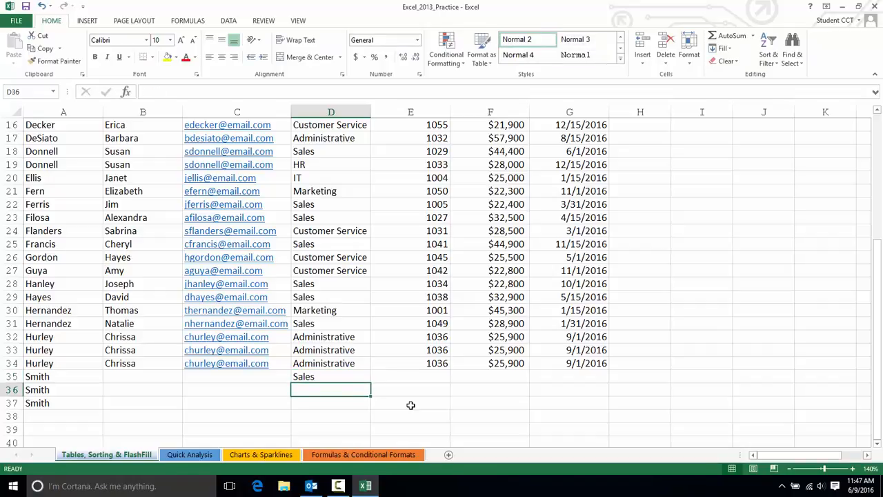
{"action": "key", "text": "alt+Down"}
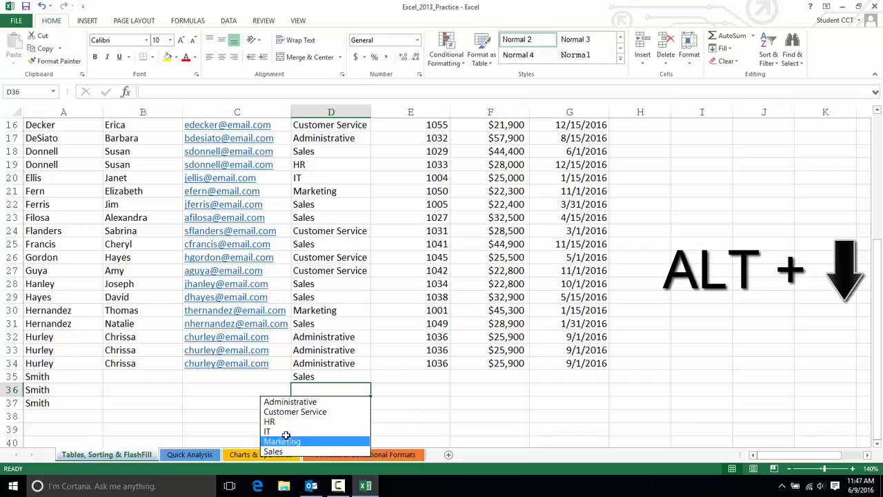
{"action": "left_click", "coordinate": [285, 411]}
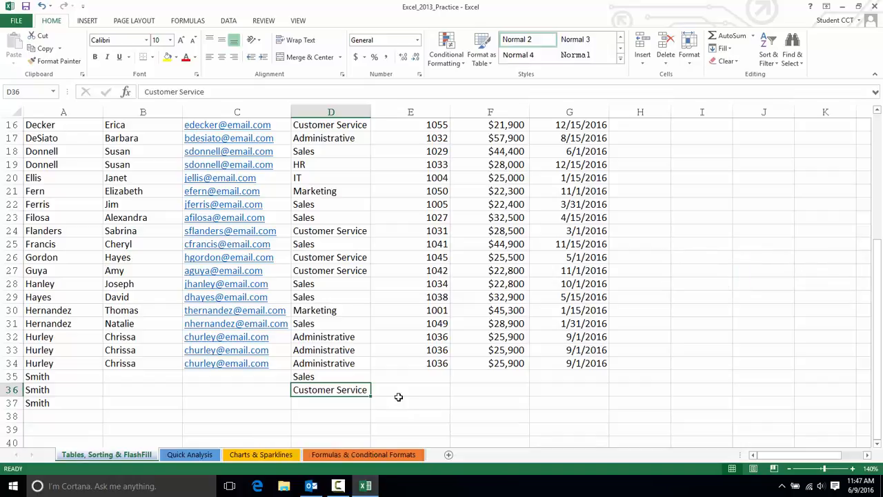
Step: Fill D37 with Customer Service and D38 with Administrative by choosing from the department column's existing entries
{"action": "scroll", "coordinate": [396, 402], "scroll_direction": "down", "scroll_amount": 2}
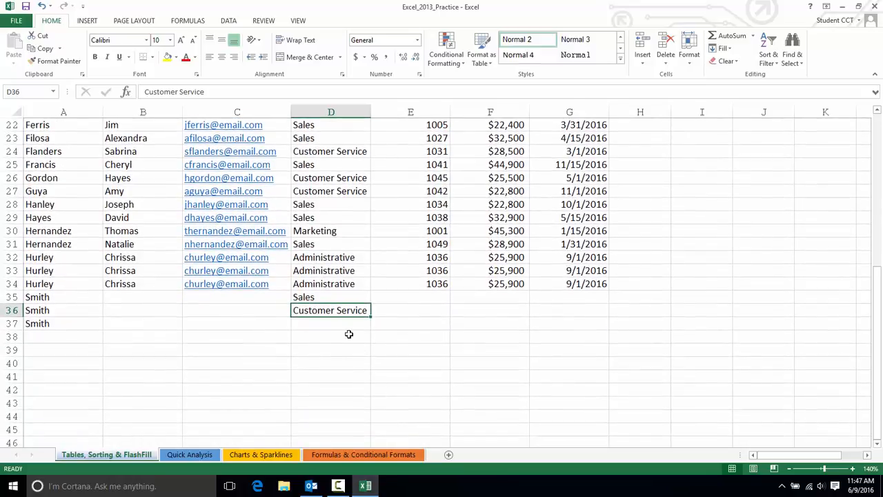
{"action": "left_click", "coordinate": [343, 324]}
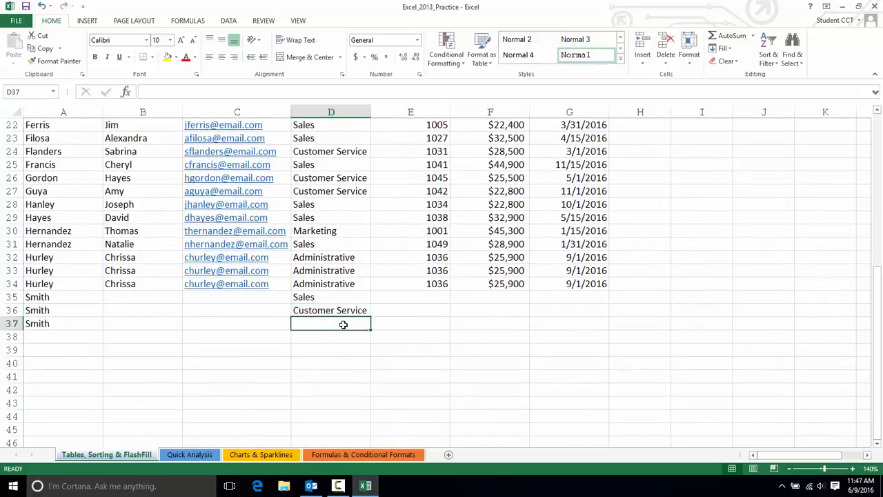
{"action": "key", "text": "alt+Down"}
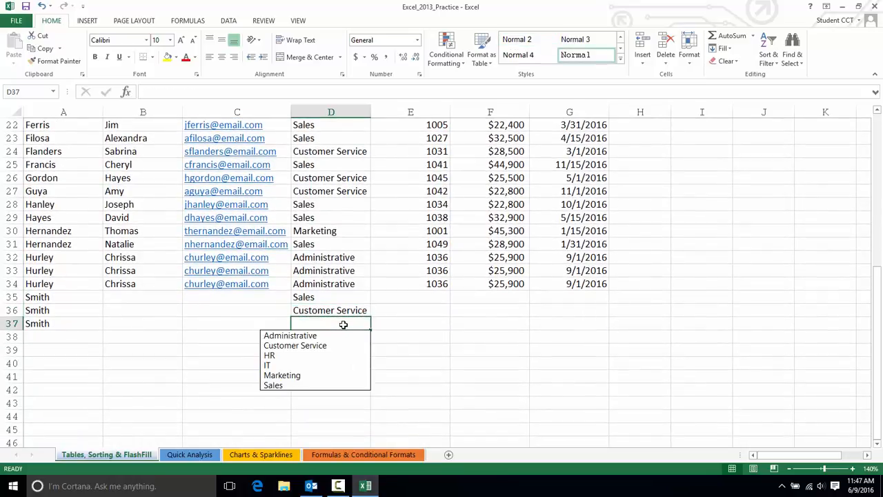
{"action": "key", "text": "Down"}
{"action": "key", "text": "Down"}
{"action": "key", "text": "Down"}
{"action": "key", "text": "Down"}
{"action": "key", "text": "Down"}
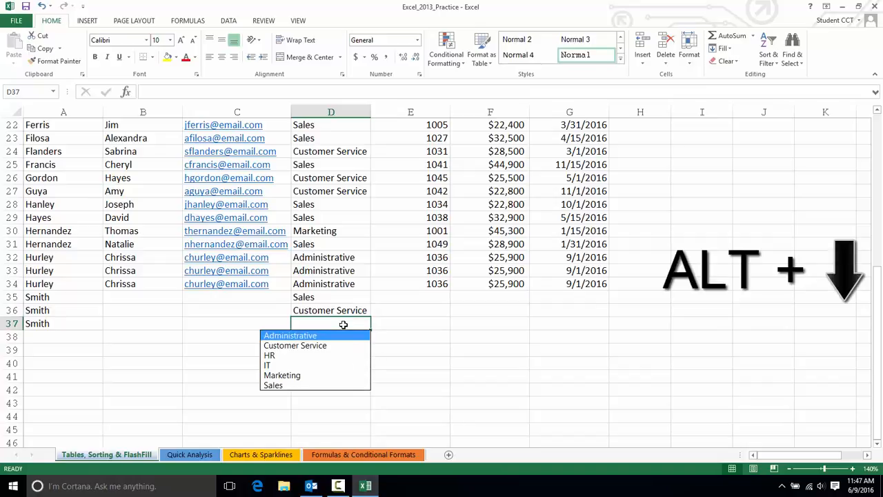
{"action": "key", "text": "Up"}
{"action": "key", "text": "Up"}
{"action": "key", "text": "Up"}
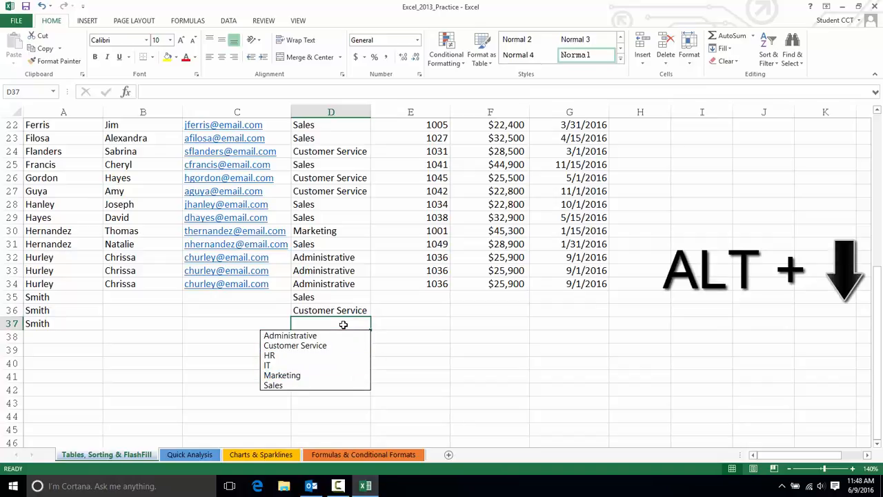
{"action": "key", "text": "Return"}
{"action": "key", "text": "Return"}
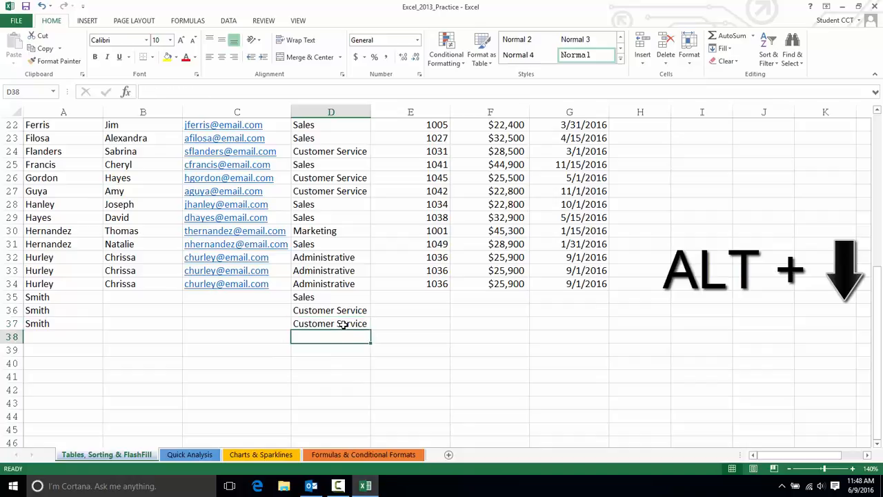
{"action": "key", "text": "alt+Down"}
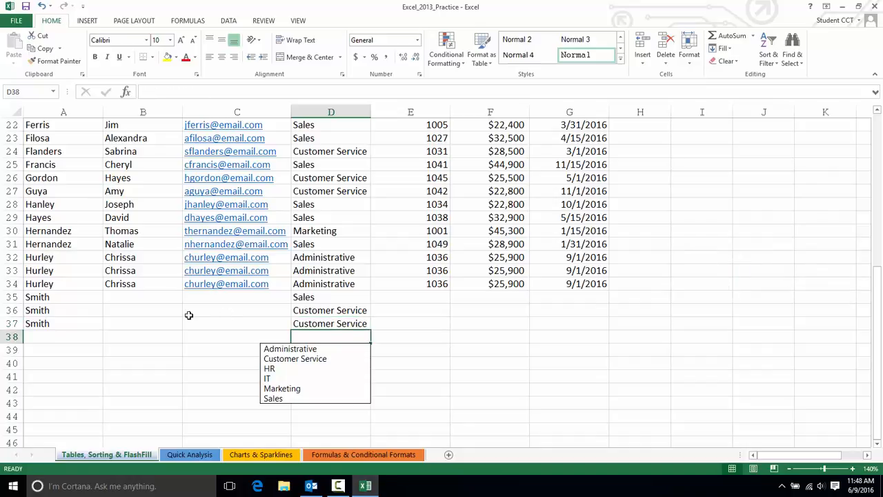
{"action": "left_click", "coordinate": [275, 349]}
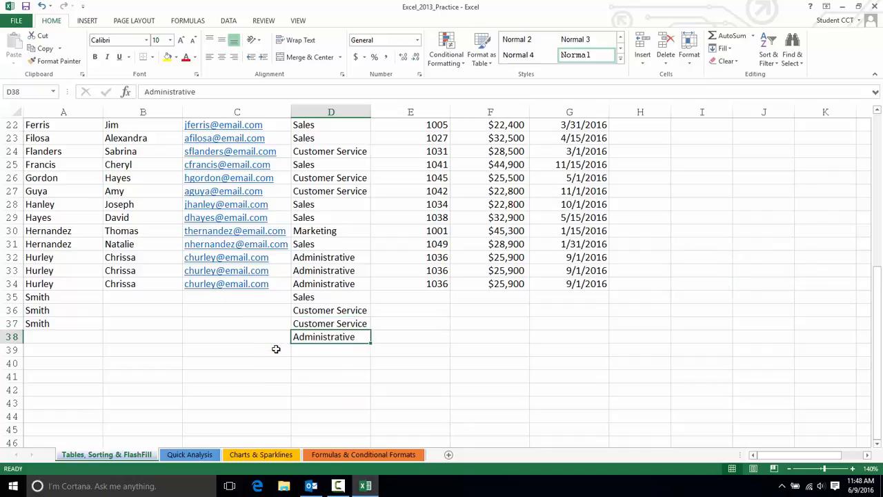
Step: Insert the current date, 6/9/2016, as a fixed value in the review date cell G35
{"action": "left_click", "coordinate": [549, 297]}
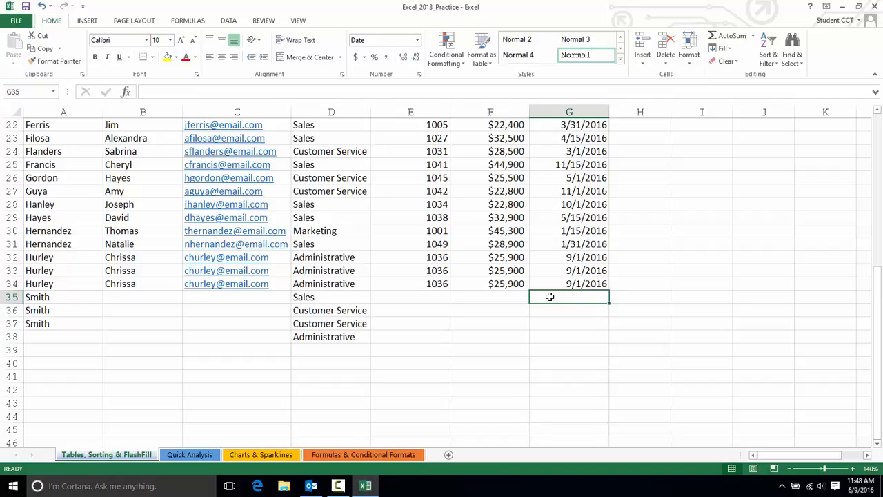
{"action": "key", "text": "ctrl+semicolon"}
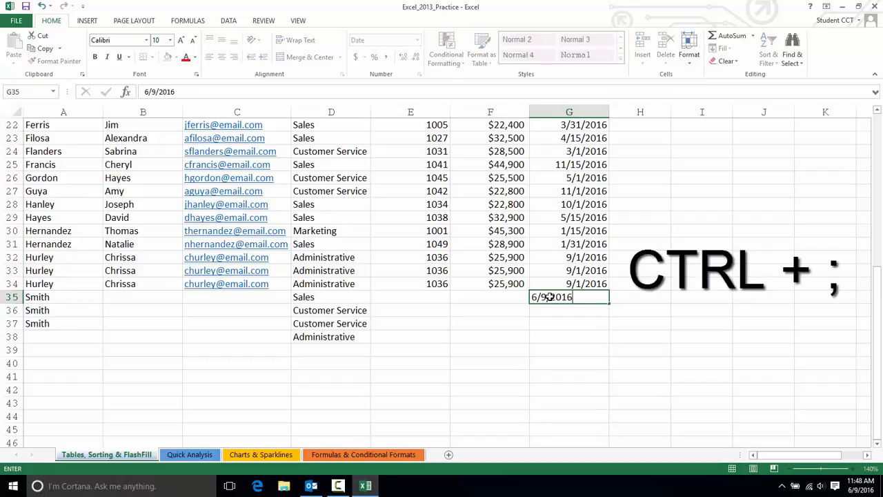
{"action": "key", "text": "Return"}
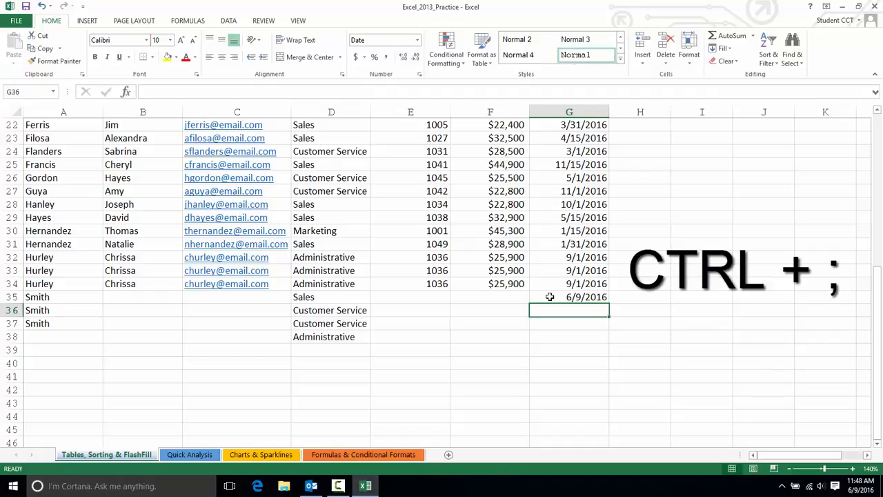